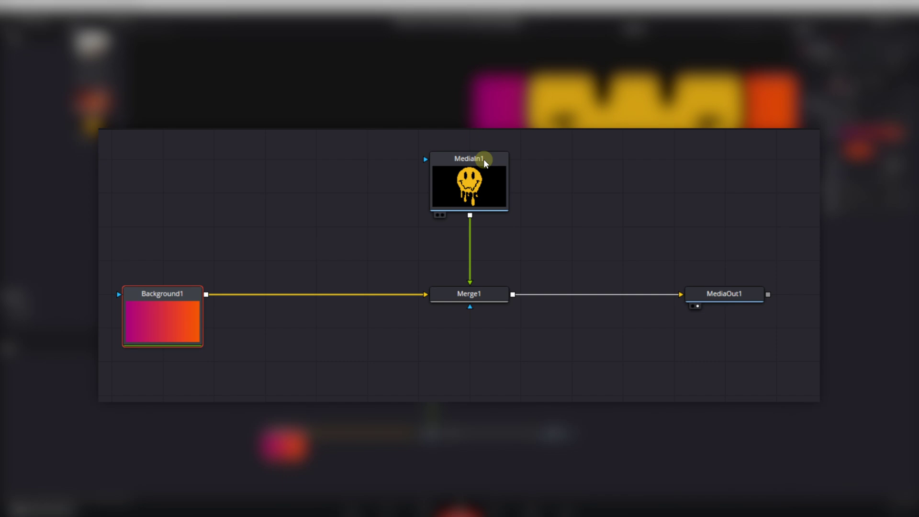
Set Merge1's Size to 0.33 and Center X to 0.389 to shrink the smiley and shift it left.
{"action": "mouse_move", "coordinate": [484, 159]}
{"action": "left_mouse_down"}
{"action": "mouse_move", "coordinate": [483, 179]}
{"action": "mouse_move", "coordinate": [486, 165]}
{"action": "left_mouse_up"}
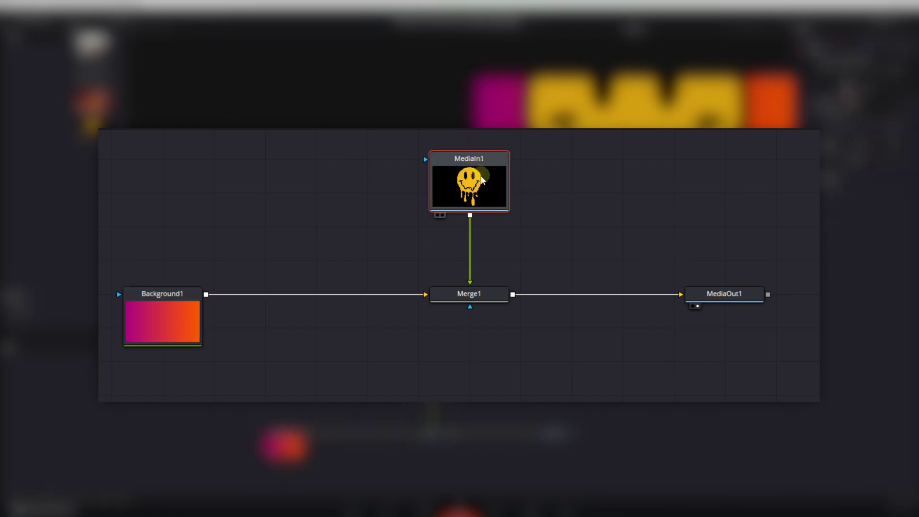
{"action": "left_click", "coordinate": [472, 297]}
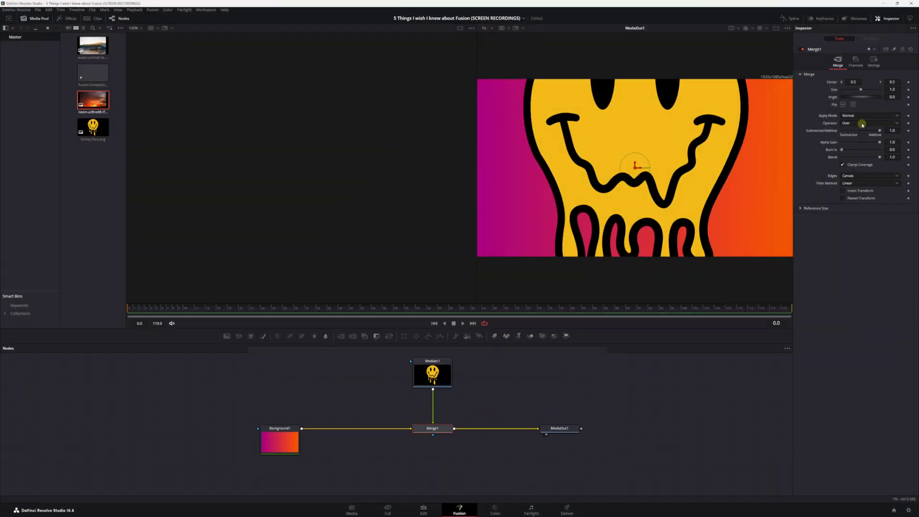
{"action": "left_click", "coordinate": [852, 79]}
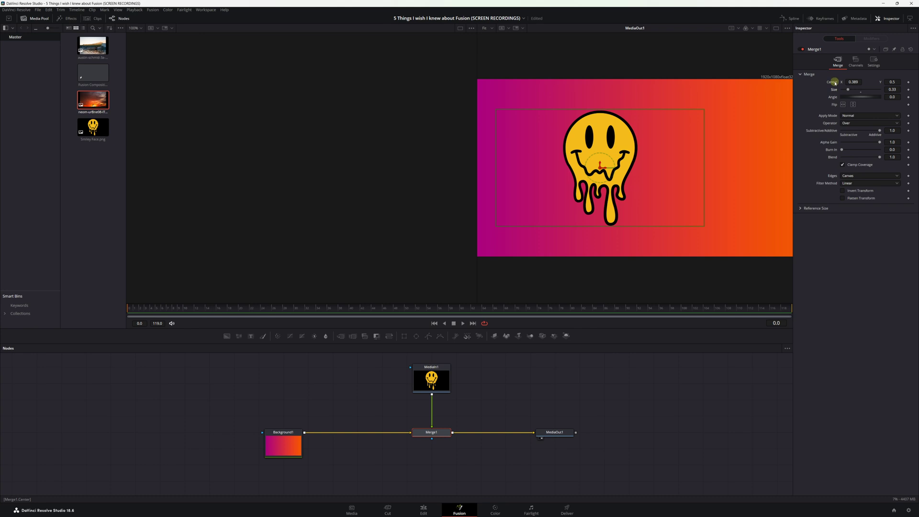
Reset Merge1's Center and Size back to their defaults (0.5 and 1.0).
{"action": "double_click", "coordinate": [833, 82]}
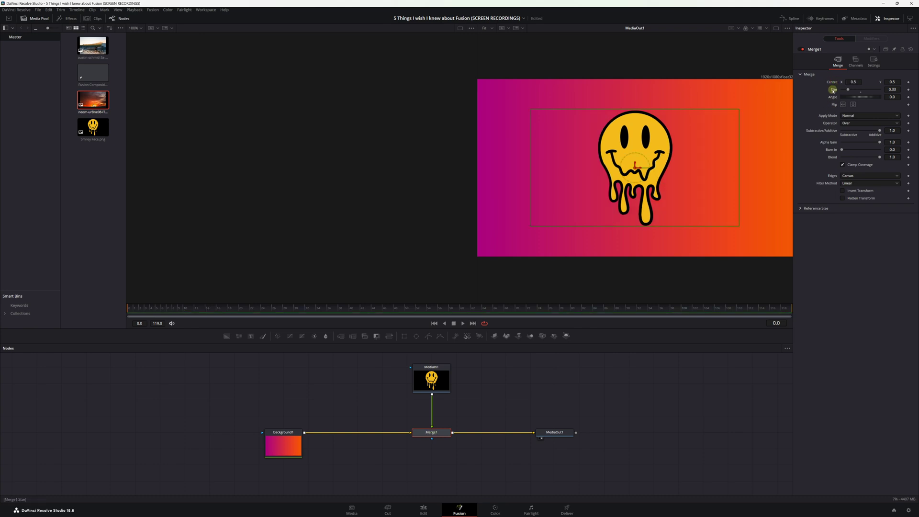
{"action": "double_click", "coordinate": [834, 90]}
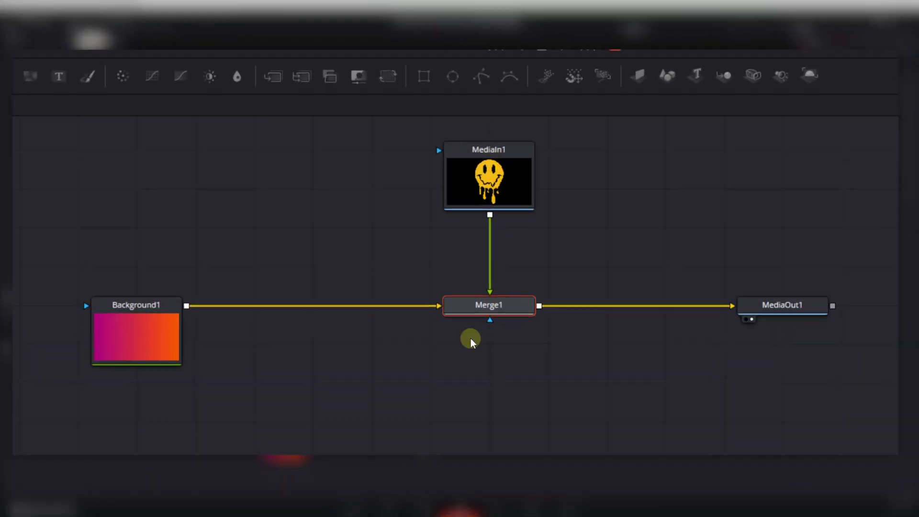
{"action": "left_click", "coordinate": [435, 453]}
Add a Transform1 node after the smiley MediaIn1 and view its output.
{"action": "left_click", "coordinate": [502, 167]}
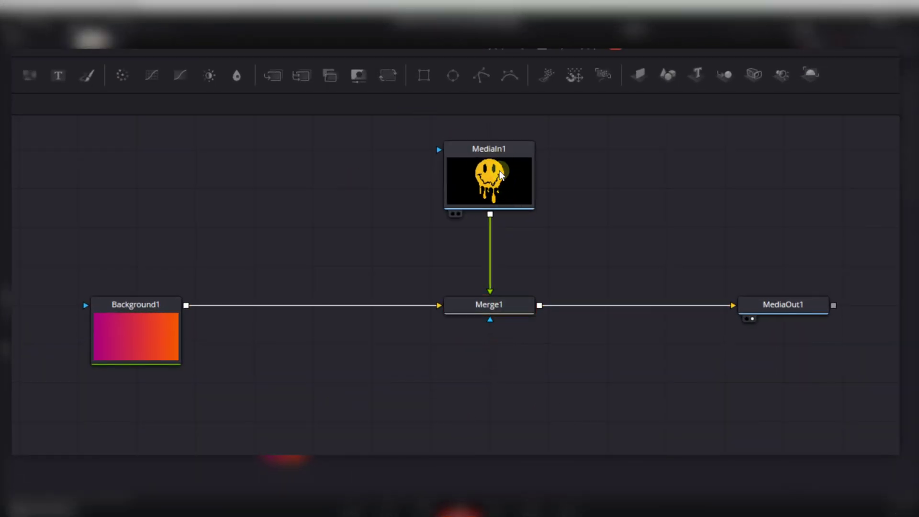
{"action": "left_click", "coordinate": [493, 161]}
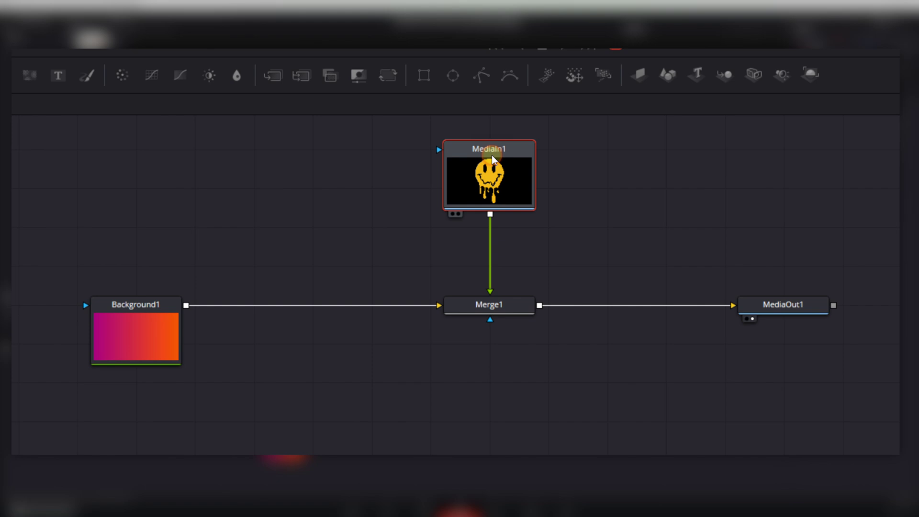
{"action": "left_click", "coordinate": [389, 76]}
{"action": "left_click", "coordinate": [503, 267]}
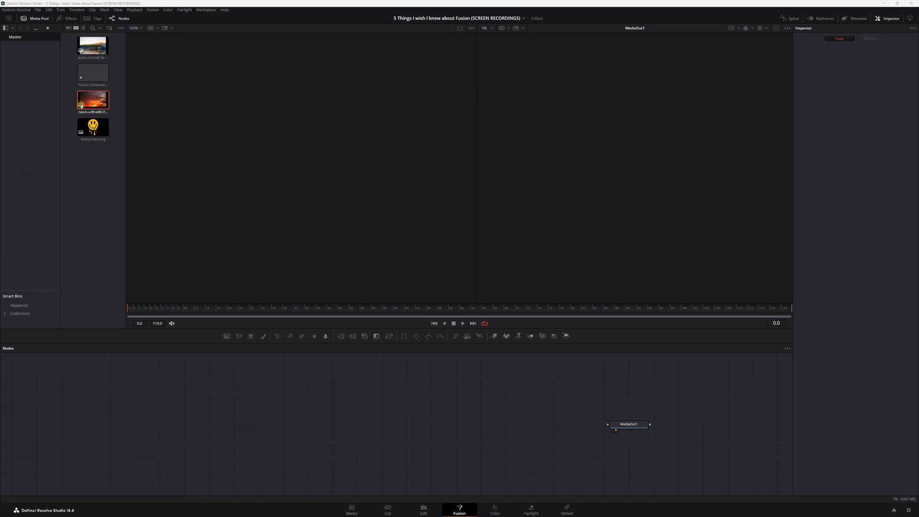
Add the sunset image as MediaIn1, then detach it from MediaOut1 and move it up the graph.
{"action": "left_click_drag", "start_coordinate": [92, 102], "coordinate": [221, 410]}
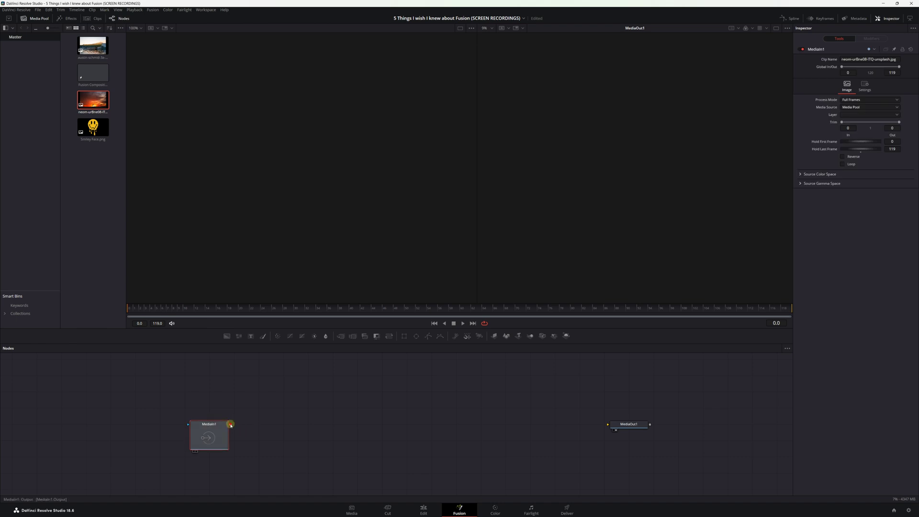
{"action": "left_click_drag", "start_coordinate": [230, 424], "coordinate": [609, 424]}
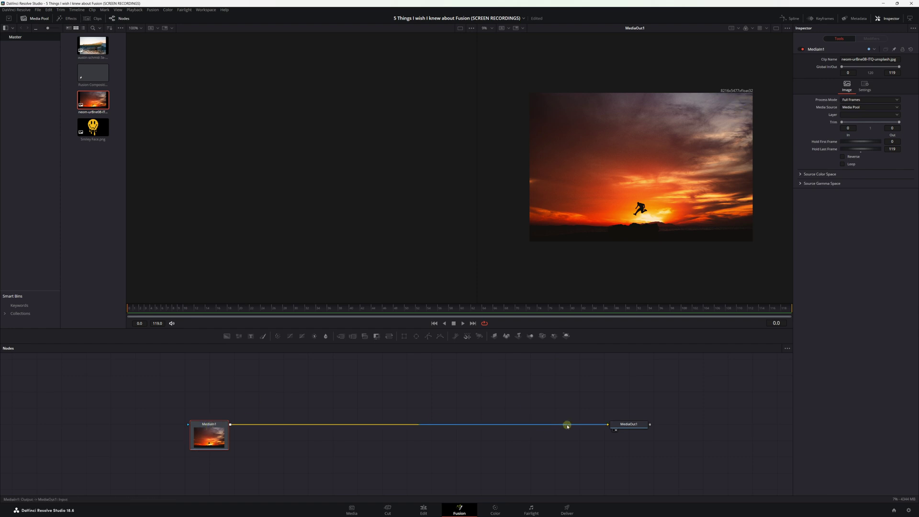
{"action": "left_click_drag", "start_coordinate": [567, 425], "coordinate": [418, 438]}
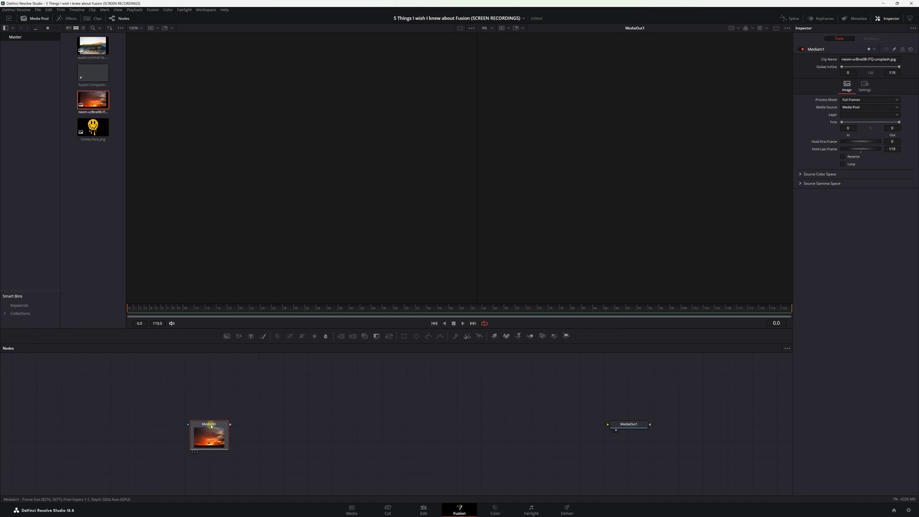
{"action": "left_click_drag", "start_coordinate": [298, 393], "coordinate": [401, 373]}
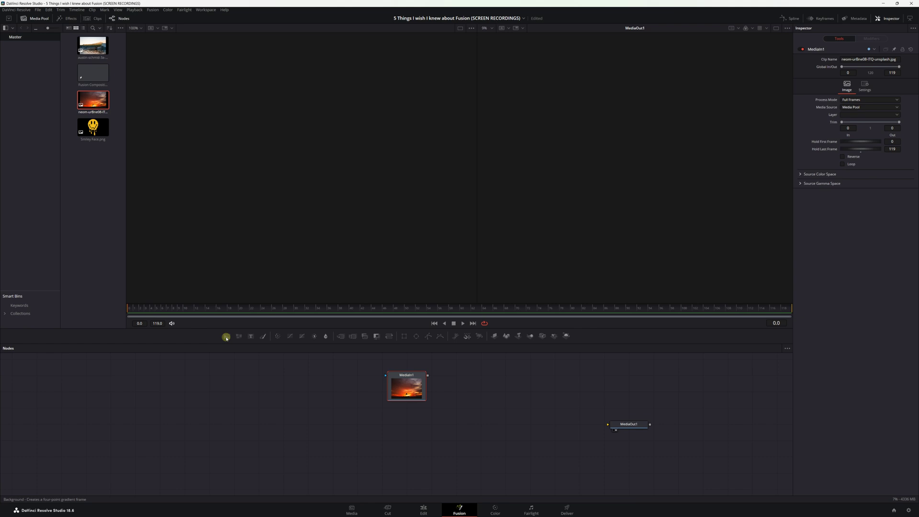
Add a Background node to the graph and connect it to MediaOut1.
{"action": "left_click_drag", "start_coordinate": [226, 338], "coordinate": [616, 426]}
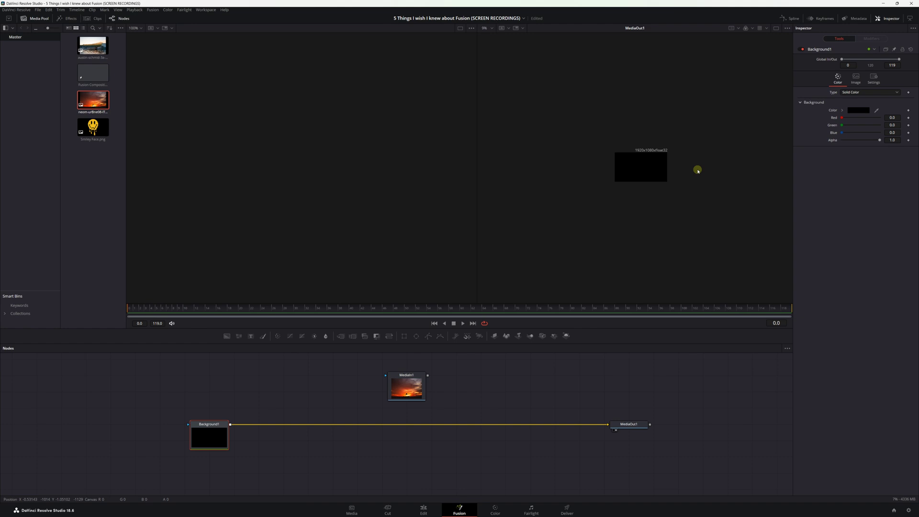
{"action": "scroll", "coordinate": [617, 168], "scroll_direction": "up", "scroll_amount": 4}
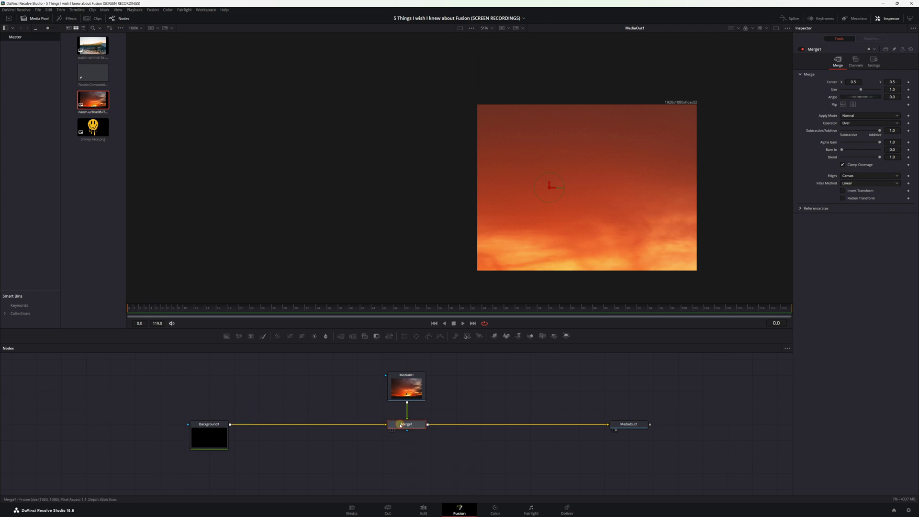
Delete Merge1, disconnect Background1 from the output, and line the sunset node up with MediaOut1.
{"action": "key", "text": "Delete"}
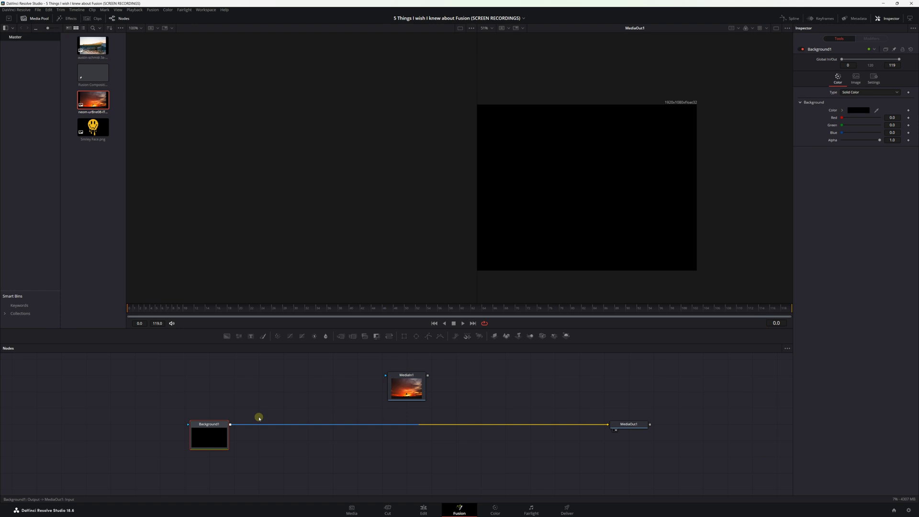
{"action": "left_click_drag", "start_coordinate": [565, 427], "coordinate": [560, 426]}
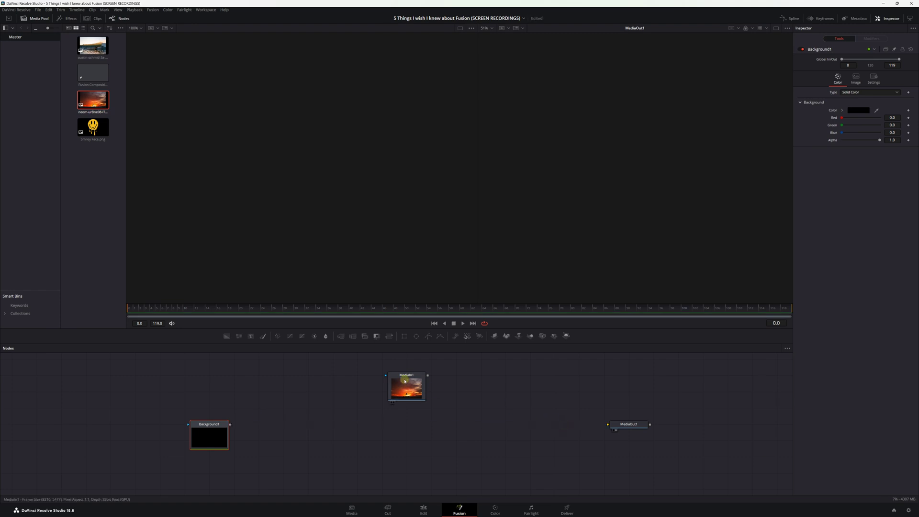
{"action": "left_click_drag", "start_coordinate": [405, 376], "coordinate": [627, 425]}
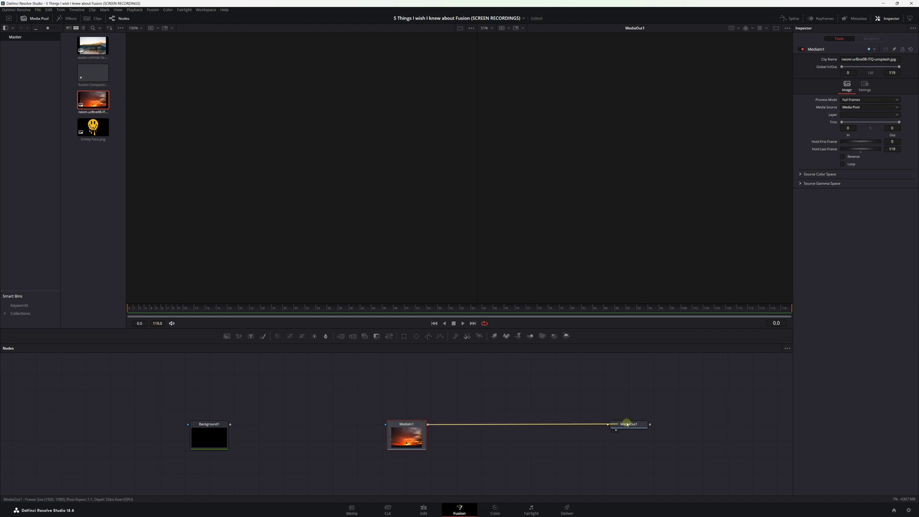
{"action": "scroll", "coordinate": [694, 150], "scroll_direction": "down", "scroll_amount": 5}
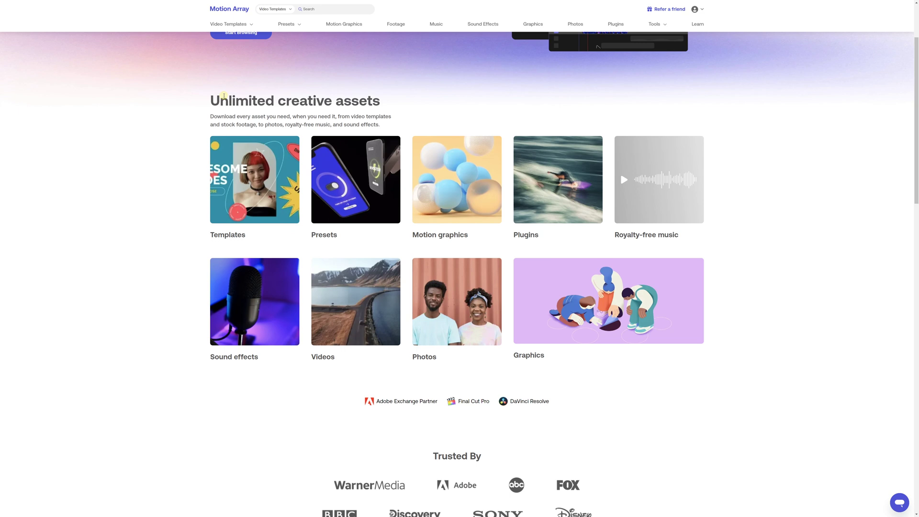
Scroll through the Motion Array homepage and Plugins page toward the pricing plans.
{"action": "scroll", "coordinate": [227, 100], "scroll_direction": "down", "scroll_amount": 5}
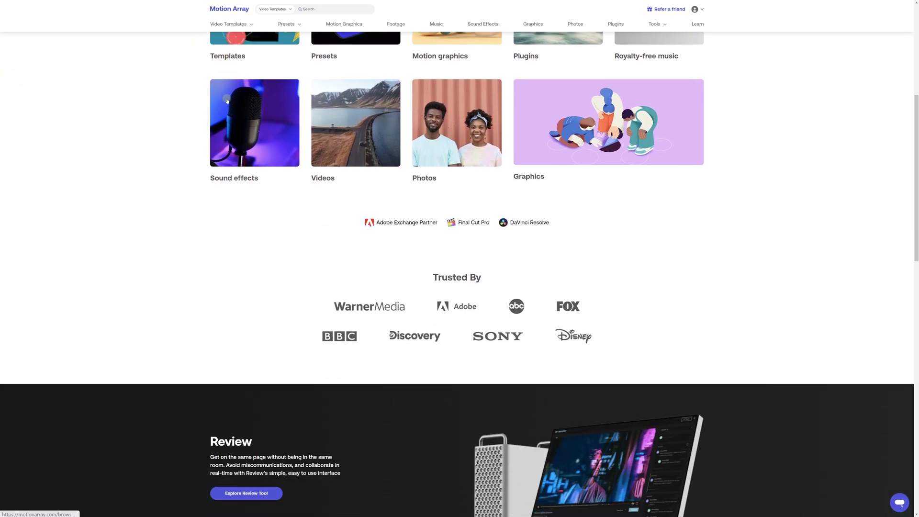
{"action": "scroll", "coordinate": [228, 100], "scroll_direction": "down", "scroll_amount": 4}
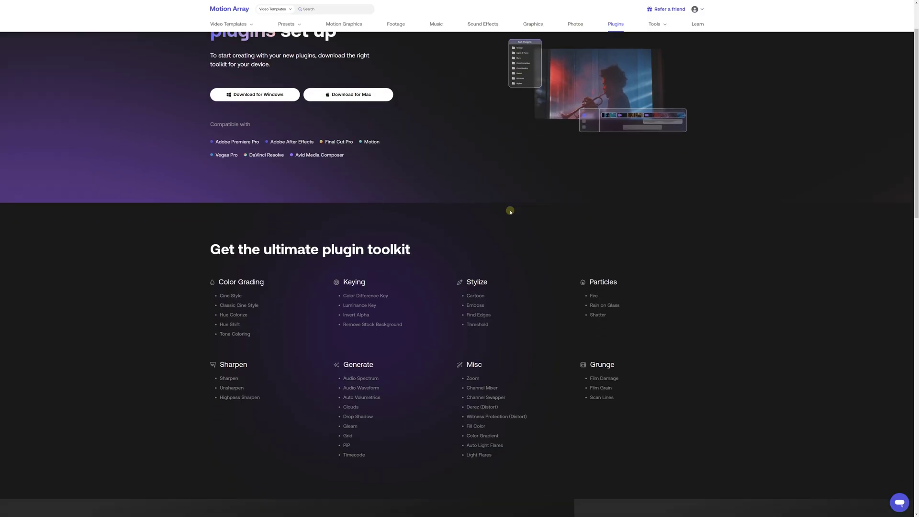
{"action": "scroll", "coordinate": [509, 212], "scroll_direction": "down", "scroll_amount": 1}
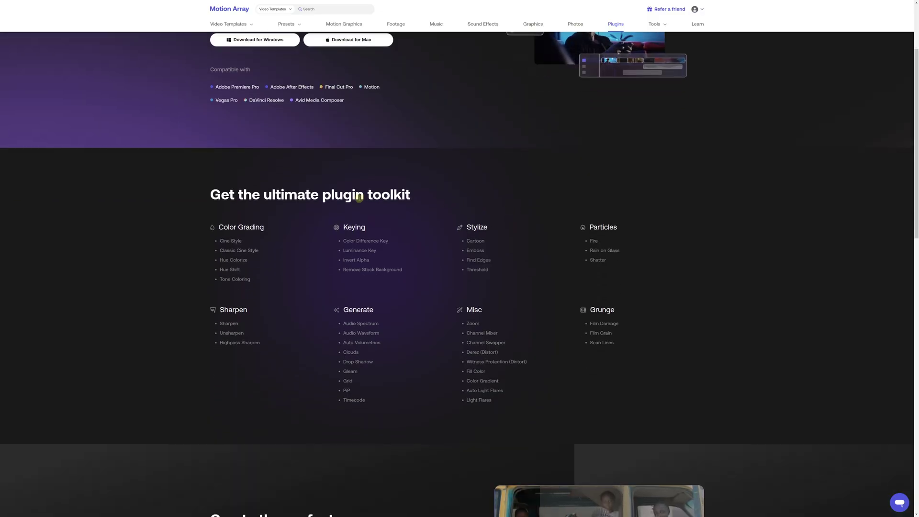
{"action": "scroll", "coordinate": [359, 198], "scroll_direction": "down", "scroll_amount": 2}
{"action": "scroll", "coordinate": [357, 194], "scroll_direction": "down", "scroll_amount": 3}
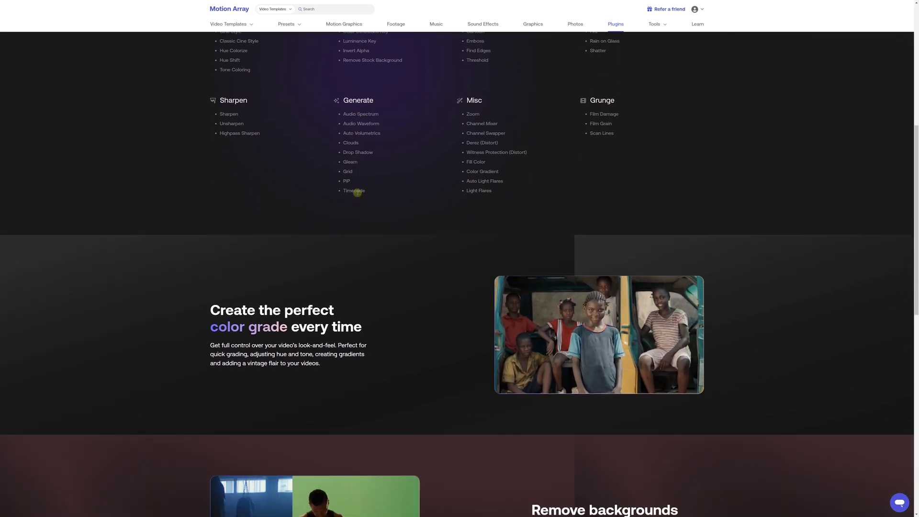
{"action": "scroll", "coordinate": [357, 193], "scroll_direction": "down", "scroll_amount": 2}
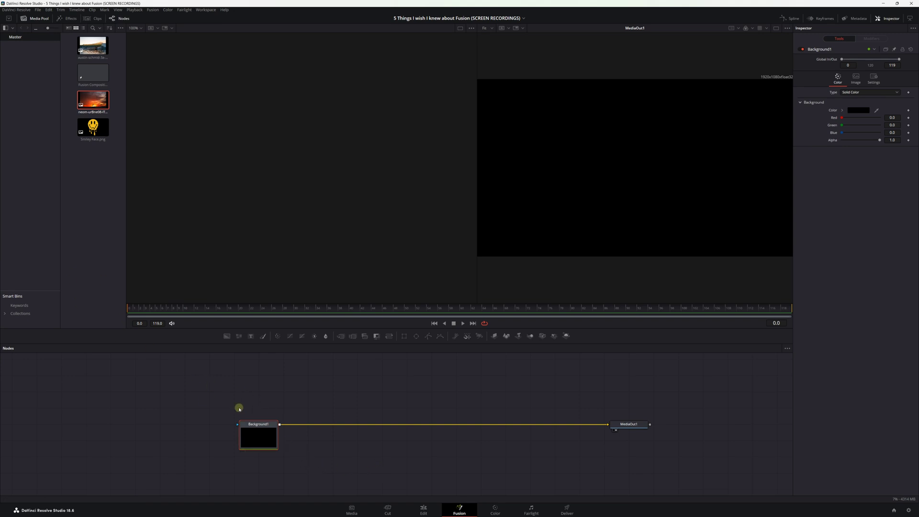
Shift the Background1 node one grid cell further left, still feeding MediaOut1.
{"action": "mouse_move", "coordinate": [246, 432]}
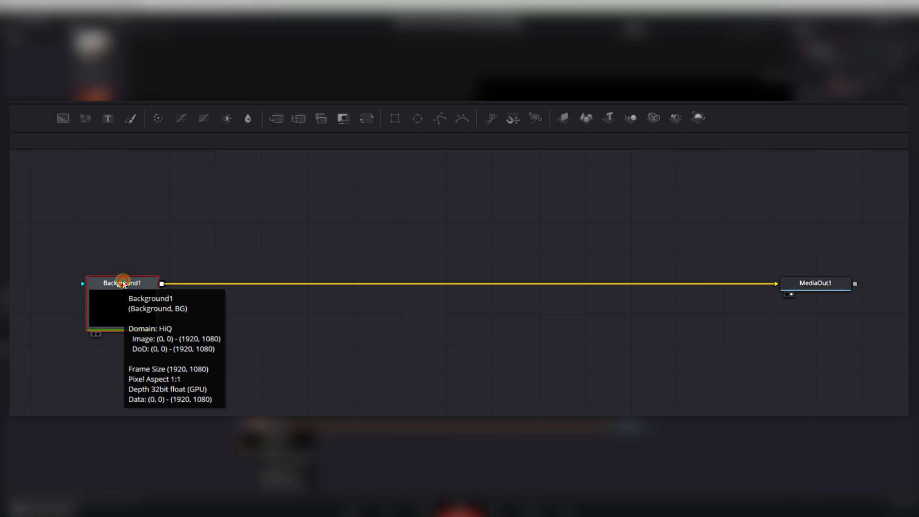
{"action": "left_click", "coordinate": [128, 280]}
{"action": "left_click_drag", "start_coordinate": [94, 287], "coordinate": [68, 288]}
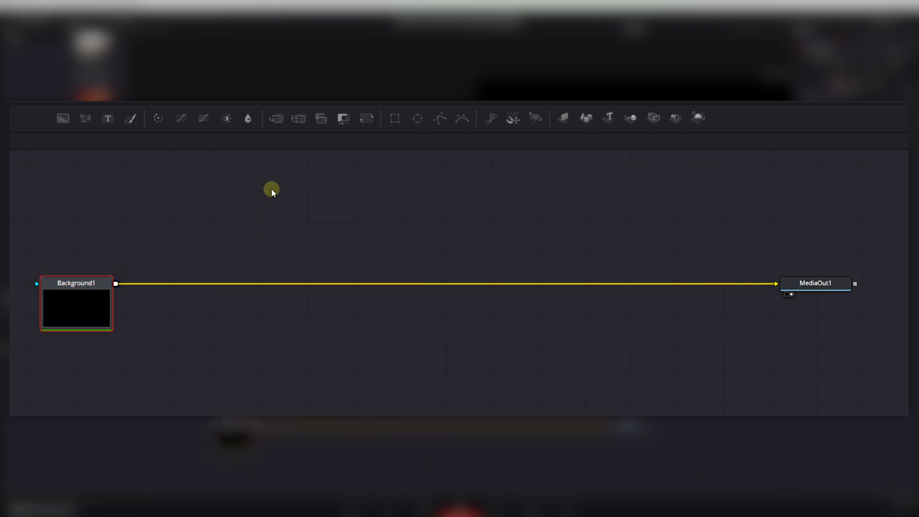
{"action": "left_click", "coordinate": [277, 119]}
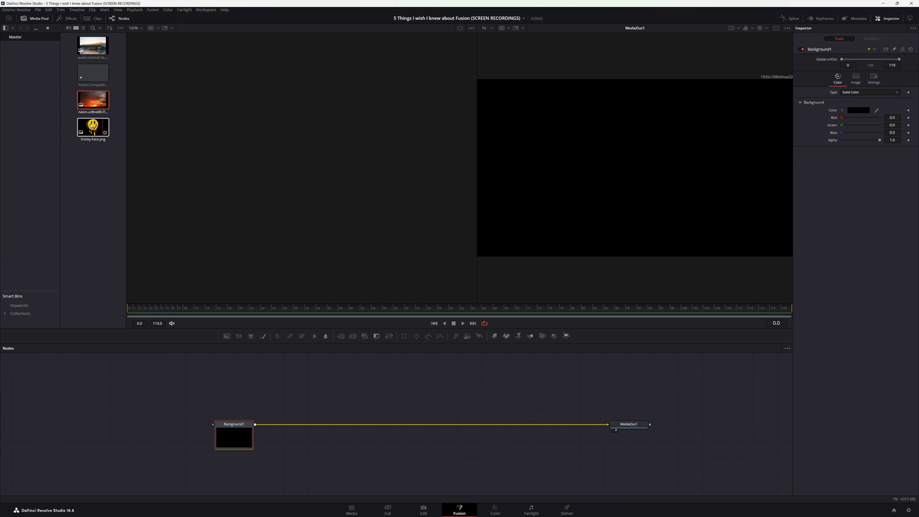
Drop Smiley Face.png onto the Background1–MediaOut1 link, creating MediaIn1 and Merge1.
{"action": "left_click", "coordinate": [94, 126]}
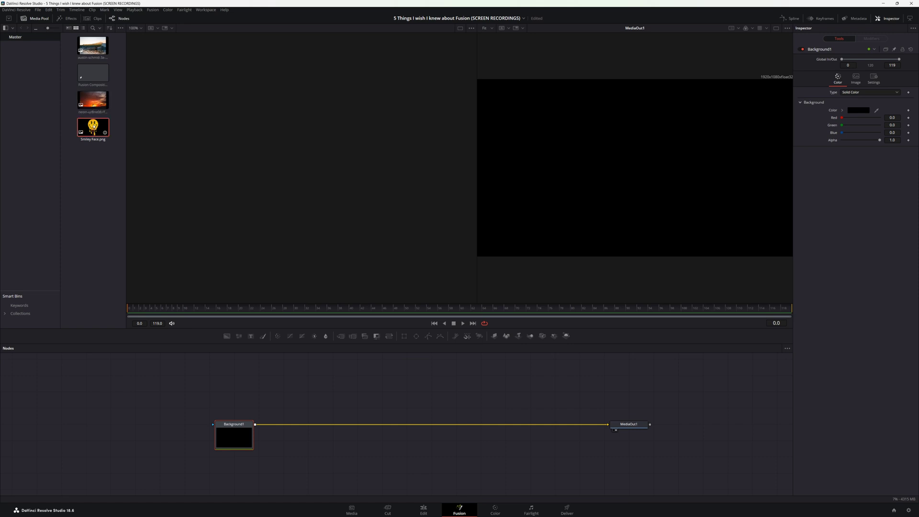
{"action": "left_click_drag", "start_coordinate": [94, 126], "coordinate": [311, 368]}
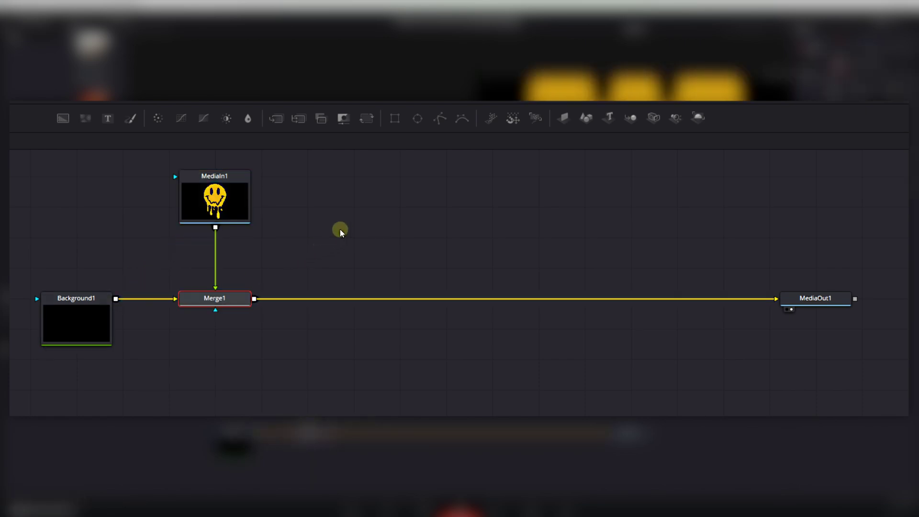
{"action": "left_click_drag", "start_coordinate": [211, 181], "coordinate": [211, 211]}
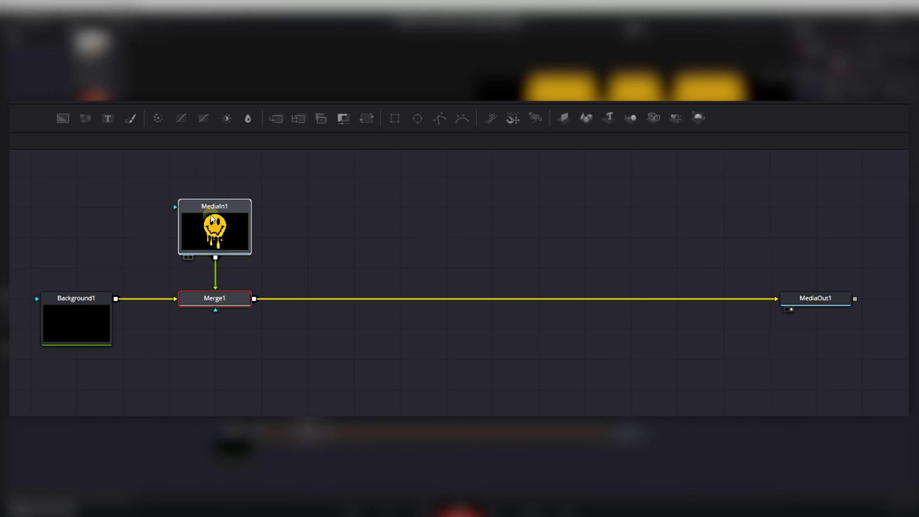
{"action": "left_click", "coordinate": [212, 219]}
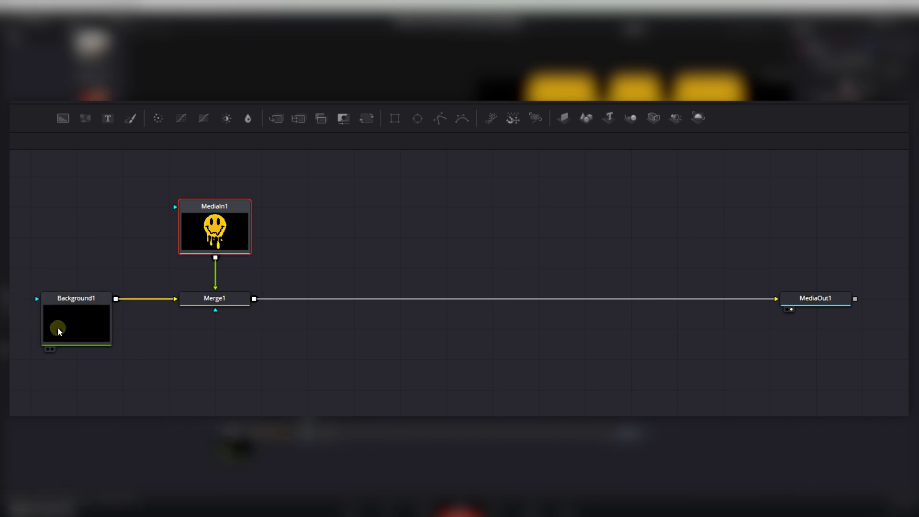
Move MediaIn1 and Merge1 together to the right to make room.
{"action": "left_click_drag", "start_coordinate": [161, 180], "coordinate": [218, 327]}
{"action": "left_click_drag", "start_coordinate": [286, 303], "coordinate": [541, 299]}
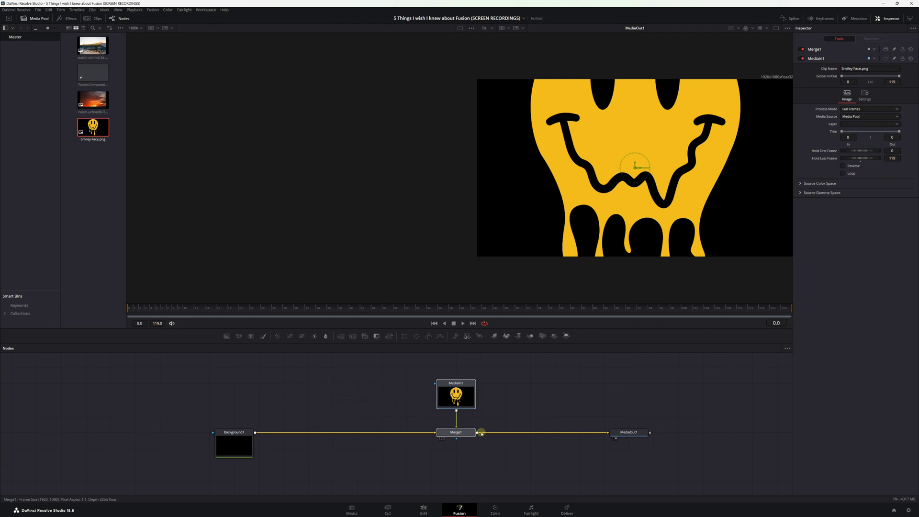
{"action": "left_click_drag", "start_coordinate": [482, 433], "coordinate": [506, 433]}
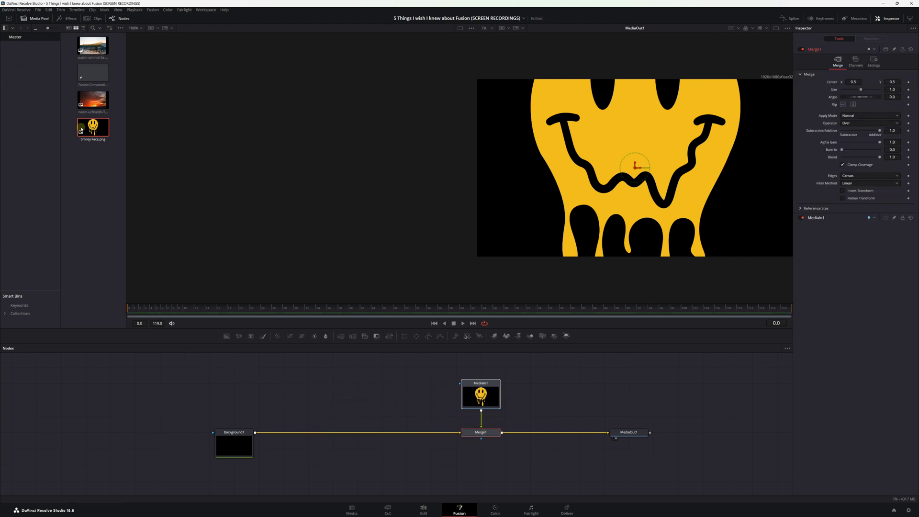
Add the sunset clip as MediaIn2 and merge it over Background1 through Merge2.
{"action": "left_click_drag", "start_coordinate": [92, 102], "coordinate": [341, 382]}
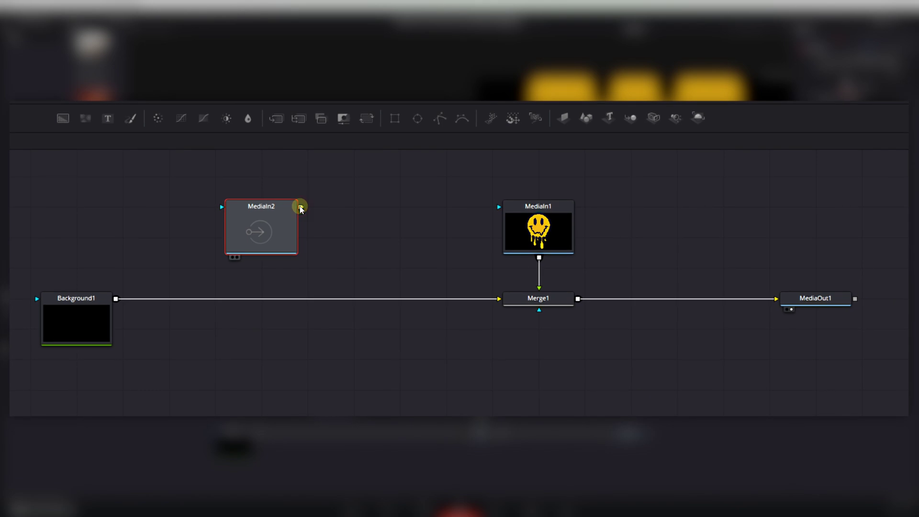
{"action": "left_click_drag", "start_coordinate": [188, 260], "coordinate": [116, 301]}
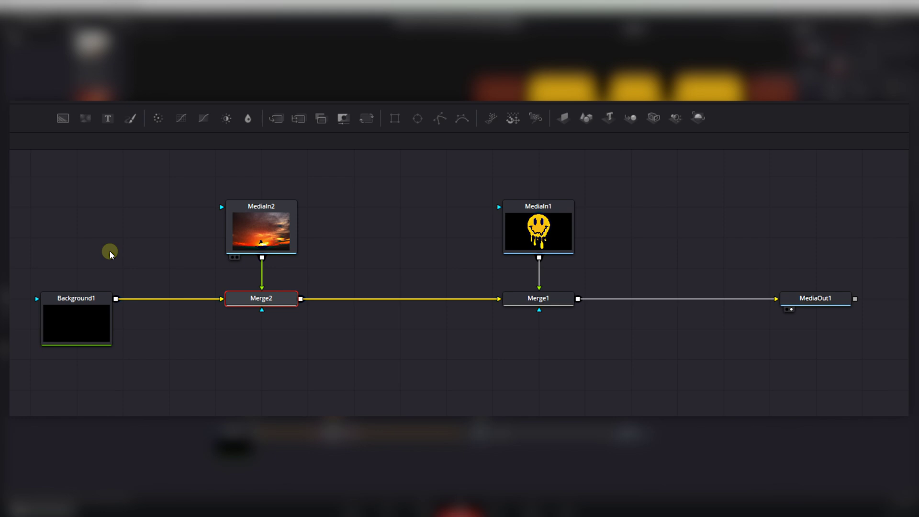
{"action": "mouse_move", "coordinate": [73, 312]}
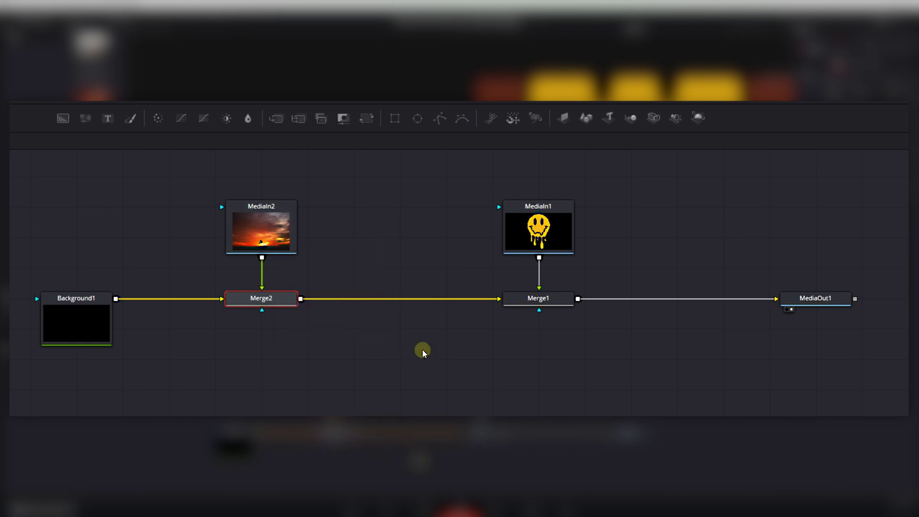
{"action": "mouse_move", "coordinate": [536, 240]}
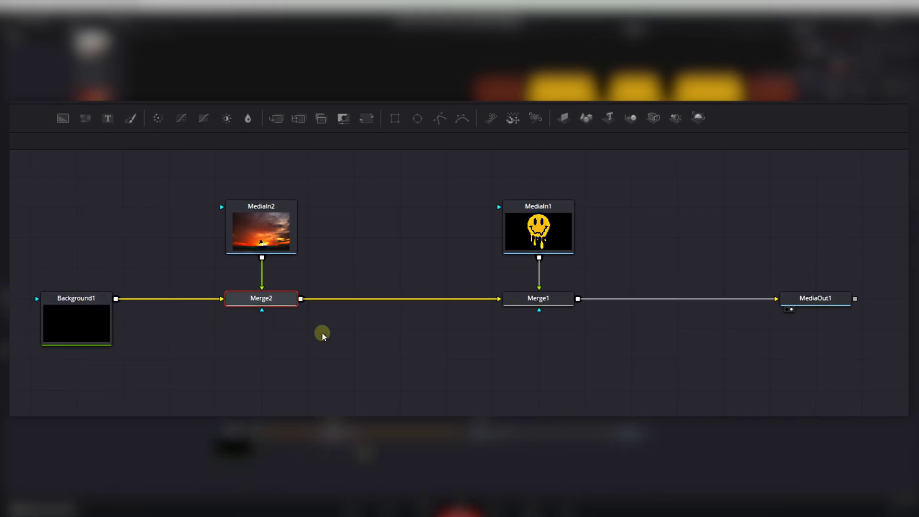
{"action": "left_click", "coordinate": [261, 302]}
{"action": "mouse_move", "coordinate": [261, 304]}
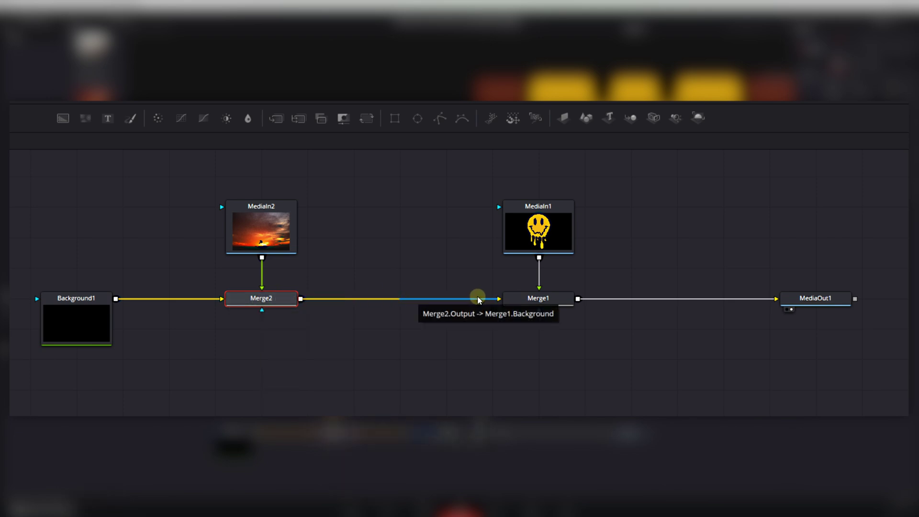
{"action": "mouse_move", "coordinate": [527, 299]}
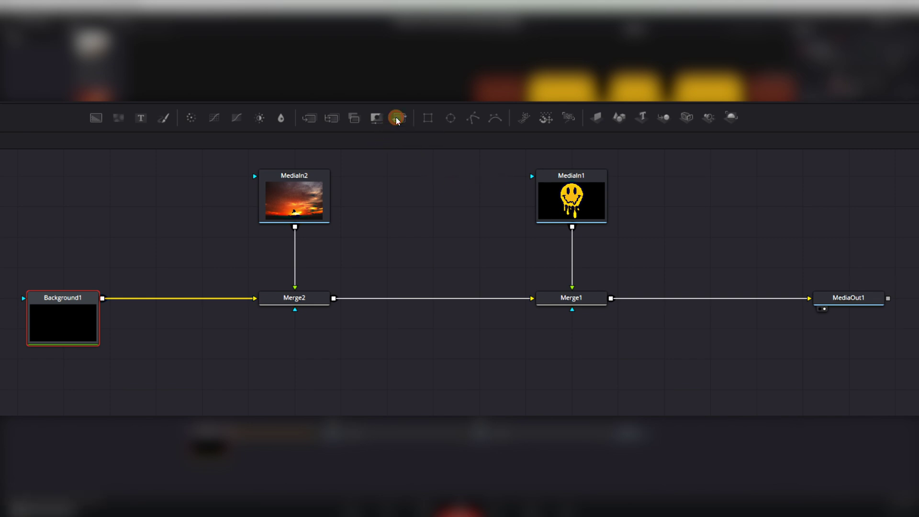
Insert Transform1 between Merge1 and MediaOut1 and lower its Size to shrink the composite.
{"action": "left_click_drag", "start_coordinate": [397, 119], "coordinate": [705, 301]}
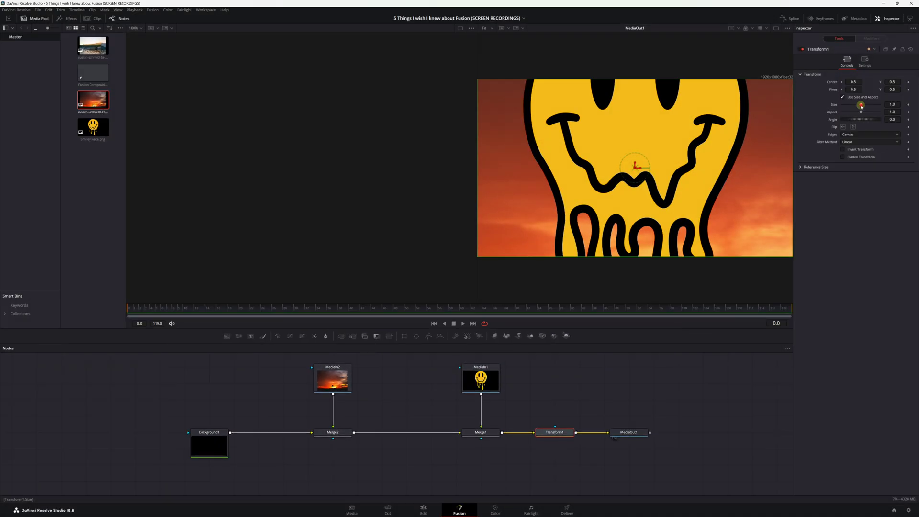
{"action": "left_click_drag", "start_coordinate": [861, 104], "coordinate": [843, 115]}
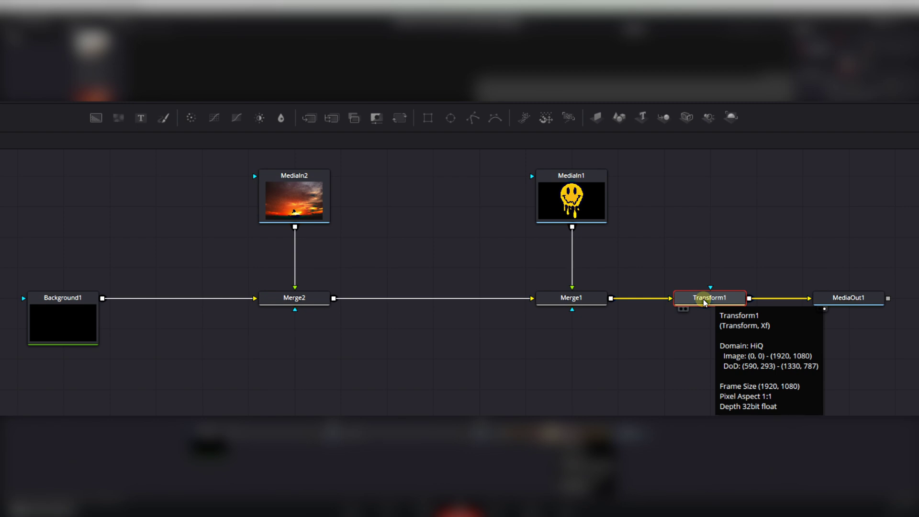
Insert Transform1 between the smiley MediaIn1 and Merge1 and set its Size to 0.47.
{"action": "left_click_drag", "start_coordinate": [703, 299], "coordinate": [707, 266]}
{"action": "key", "text": "ctrl+z"}
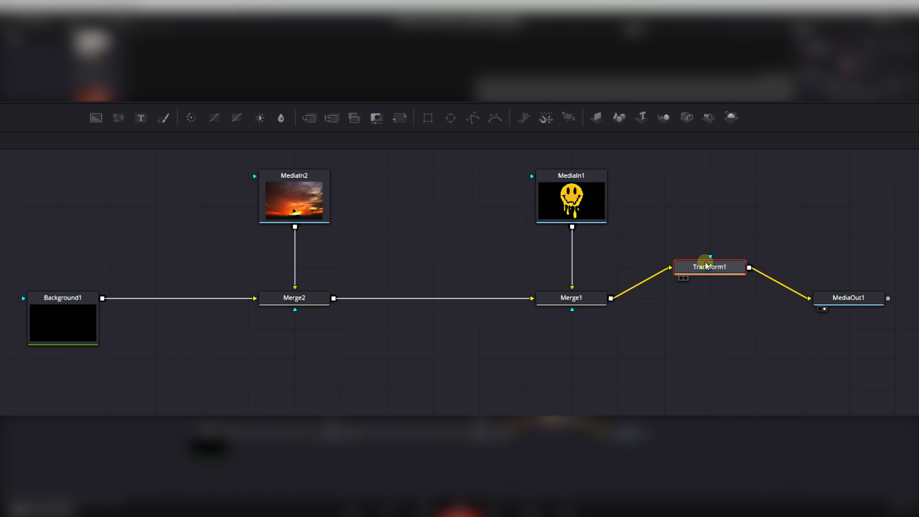
{"action": "key", "text": "ctrl+shift+z"}
{"action": "left_click_drag", "start_coordinate": [705, 269], "coordinate": [571, 255]}
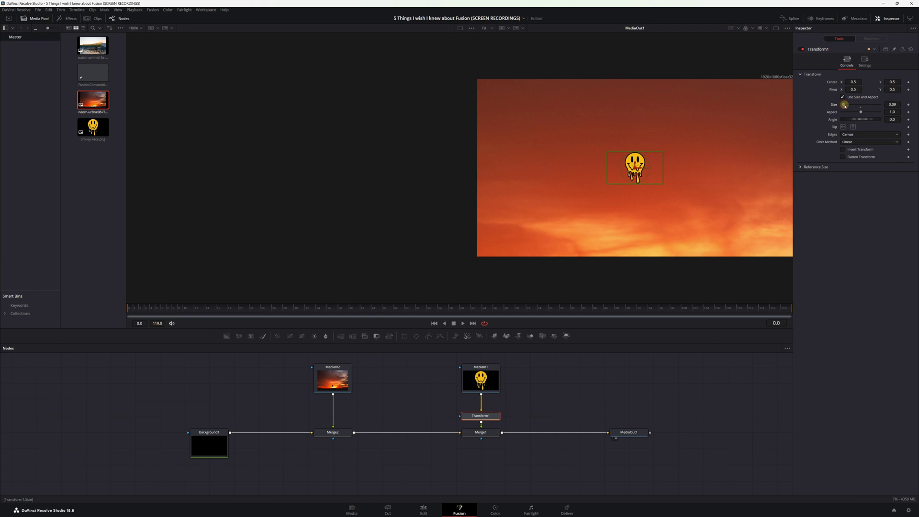
{"action": "mouse_move", "coordinate": [845, 105]}
{"action": "left_mouse_down"}
{"action": "mouse_move", "coordinate": [855, 110]}
{"action": "mouse_move", "coordinate": [848, 114]}
{"action": "left_mouse_up"}
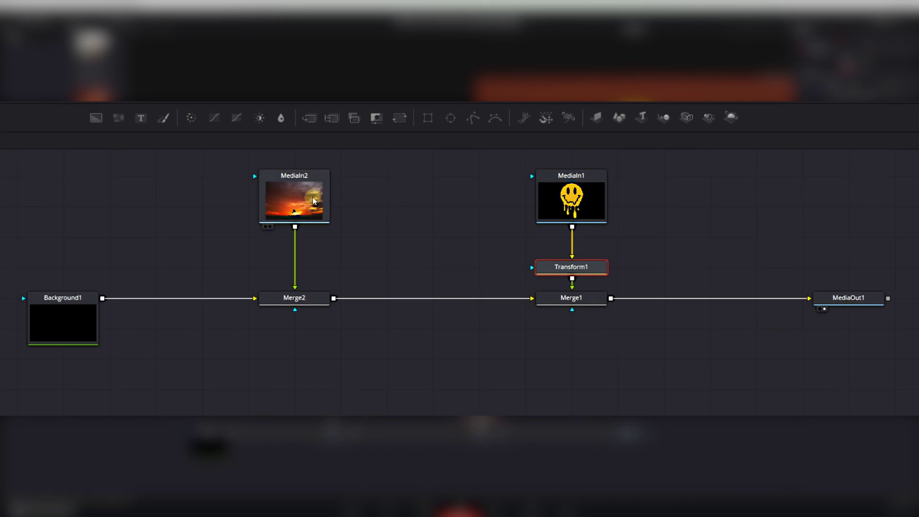
Add a Blur1 node after the sunset MediaIn2 and set its blur size to 16.5.
{"action": "left_click", "coordinate": [313, 199]}
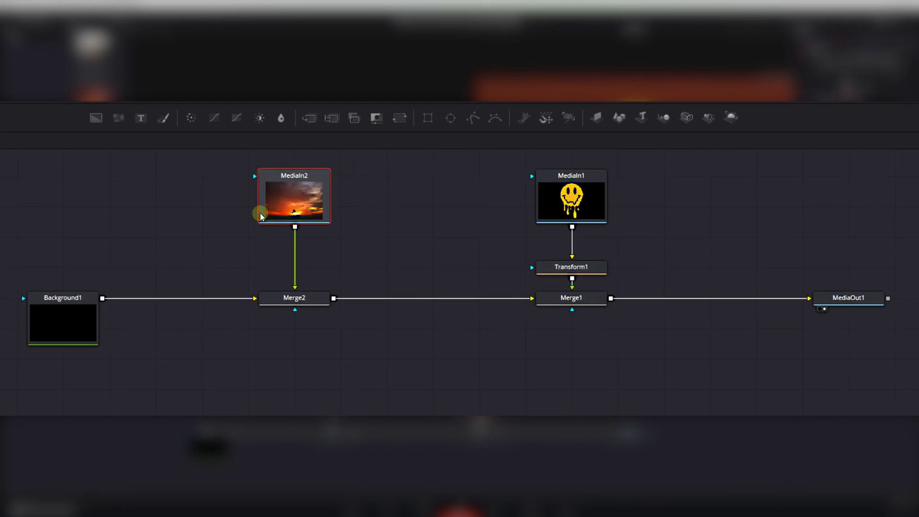
{"action": "left_click", "coordinate": [281, 119]}
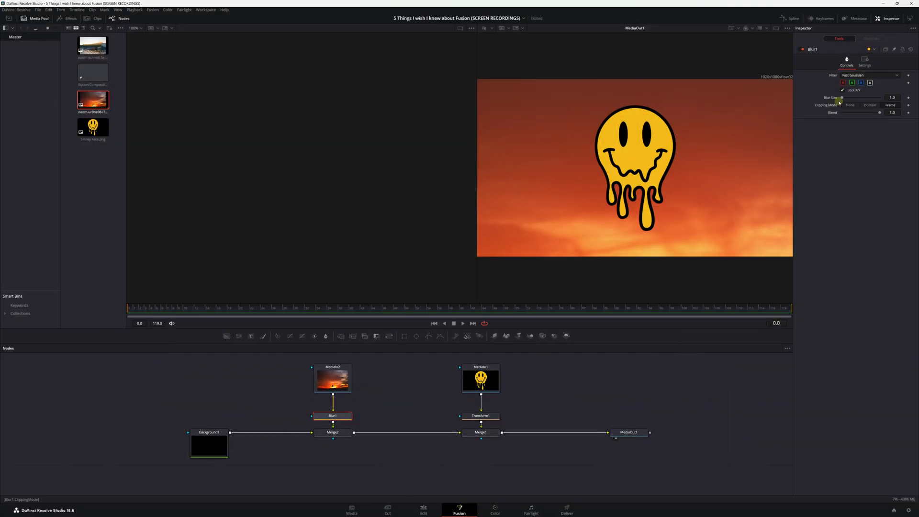
{"action": "left_click_drag", "start_coordinate": [842, 99], "coordinate": [848, 98]}
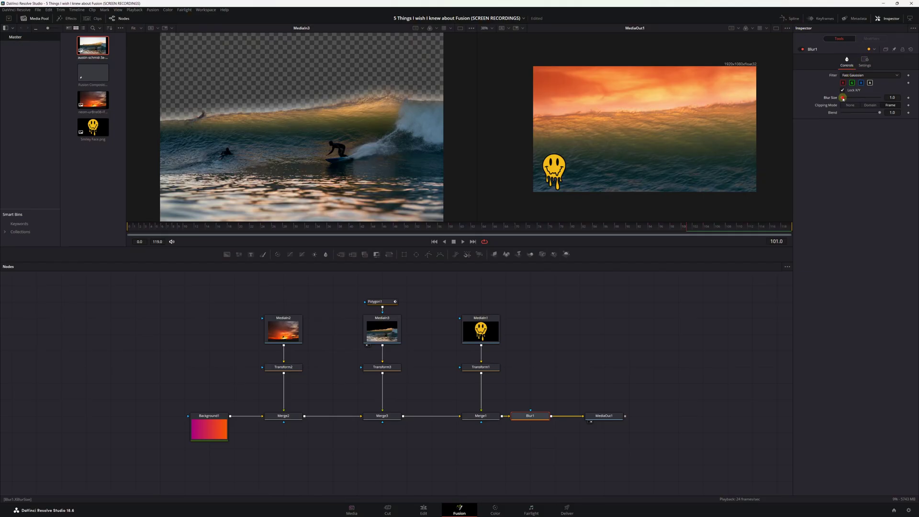
Raise Blur1's size to 12.6 and pull it out of the Merge1–MediaOut1 output link.
{"action": "left_click_drag", "start_coordinate": [843, 99], "coordinate": [846, 99]}
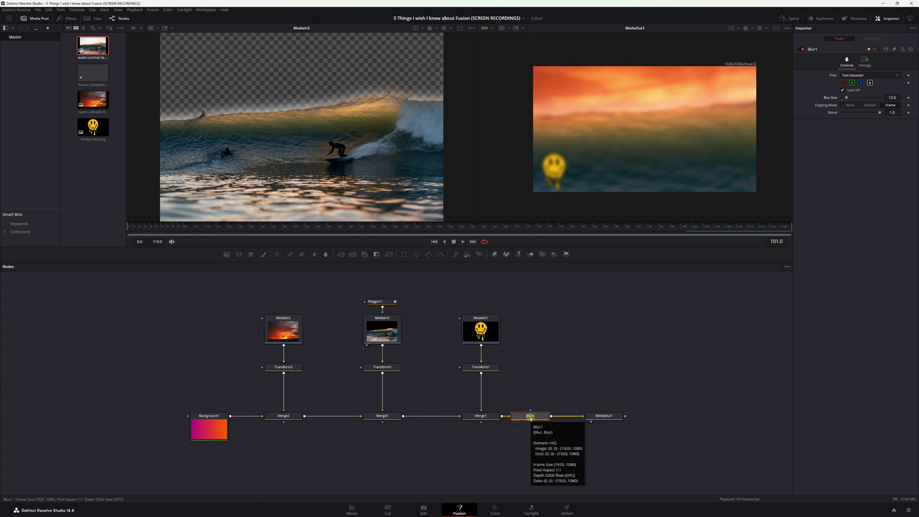
{"action": "left_click_drag", "start_coordinate": [531, 419], "coordinate": [293, 394]}
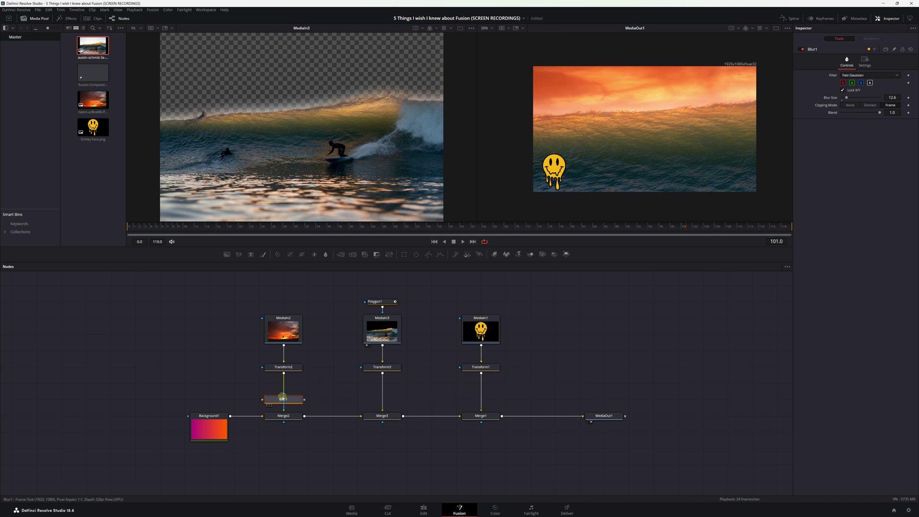